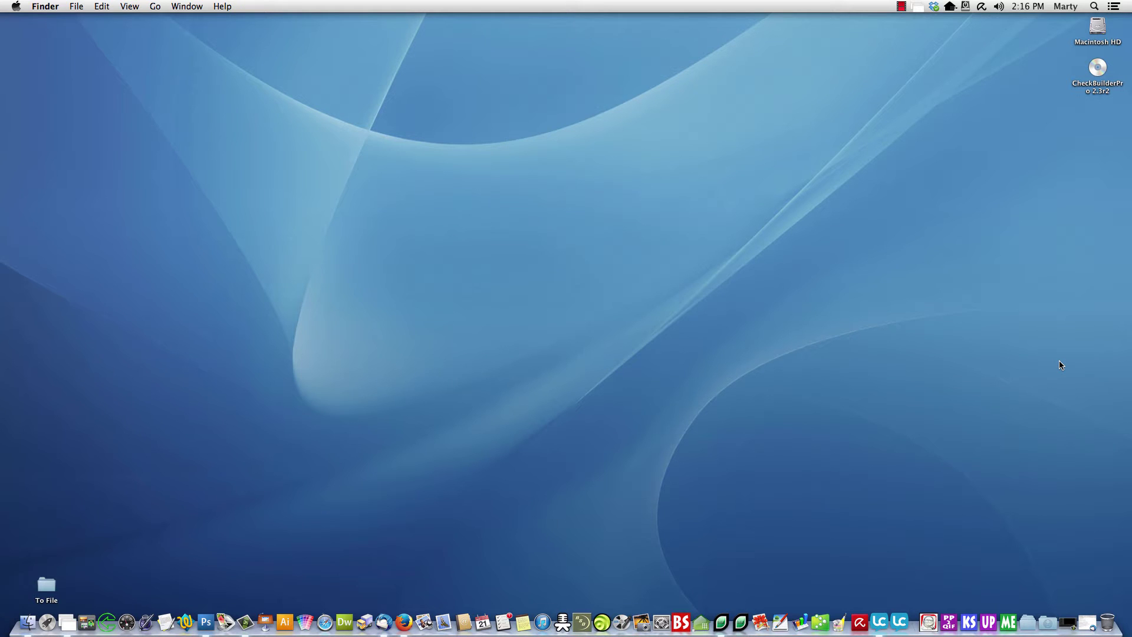
- Download CheckBuilderPro230r2.zip from the purchase email's link, opening it with Archive Utility
left_click(1086, 622)
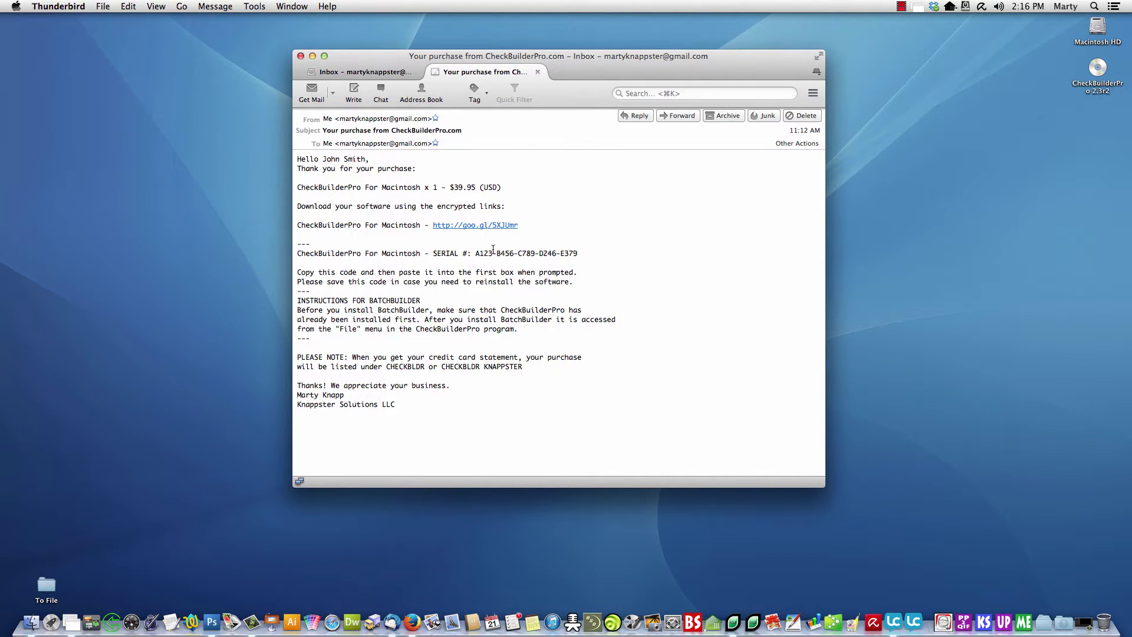
left_click(467, 227)
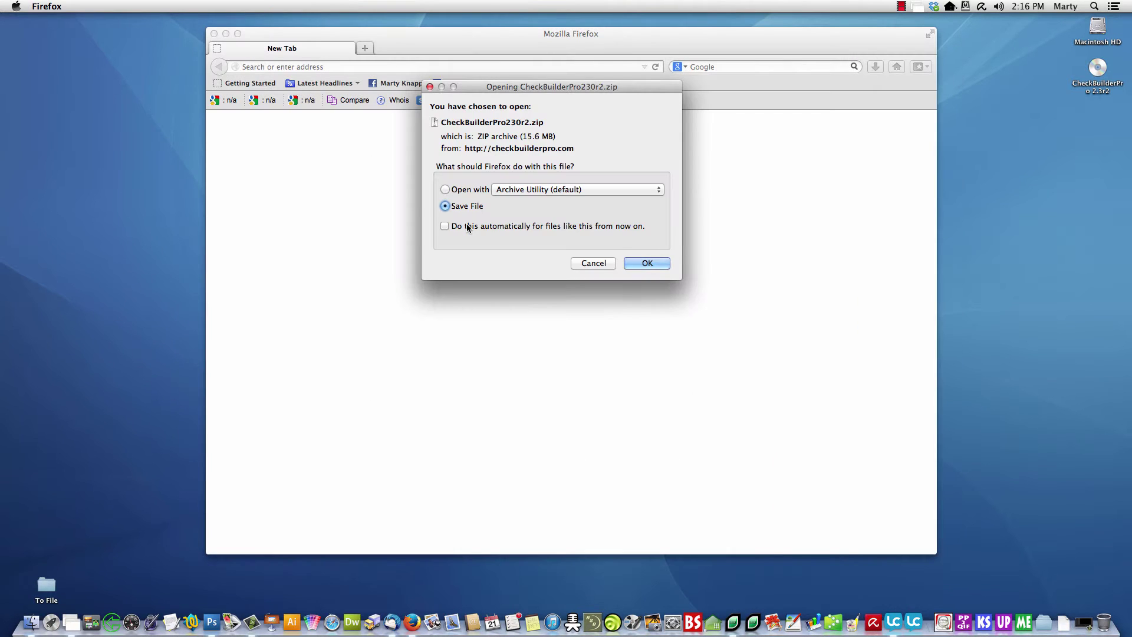
left_click(446, 190)
left_click(641, 263)
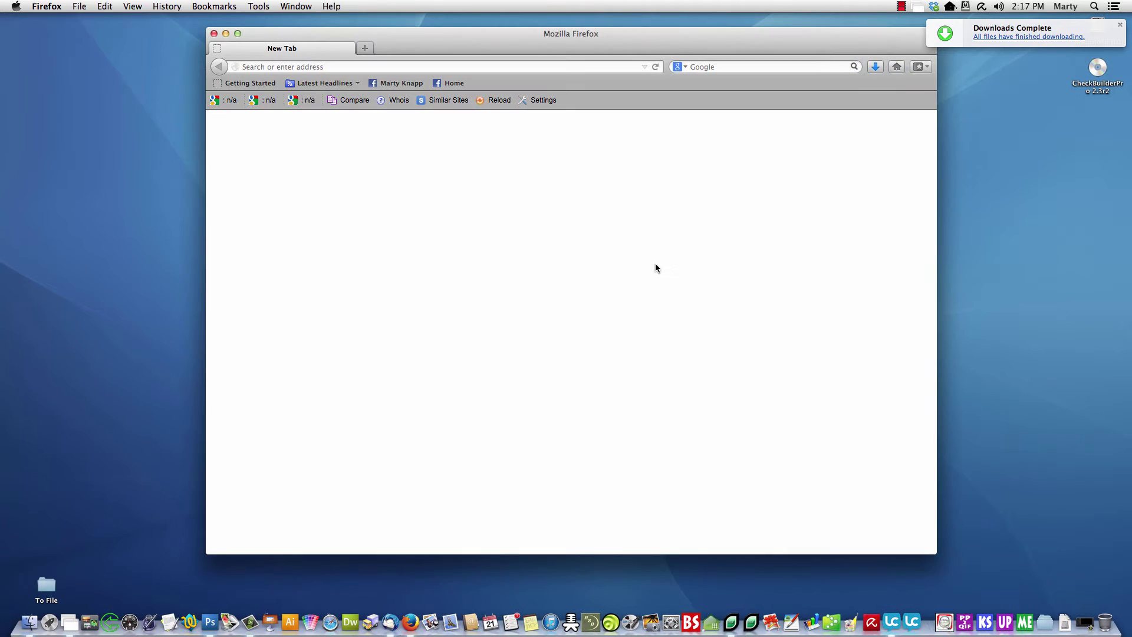
- Clear away Firefox, the old Downloads window and the email, then show Downloads in Finder
left_click(213, 33)
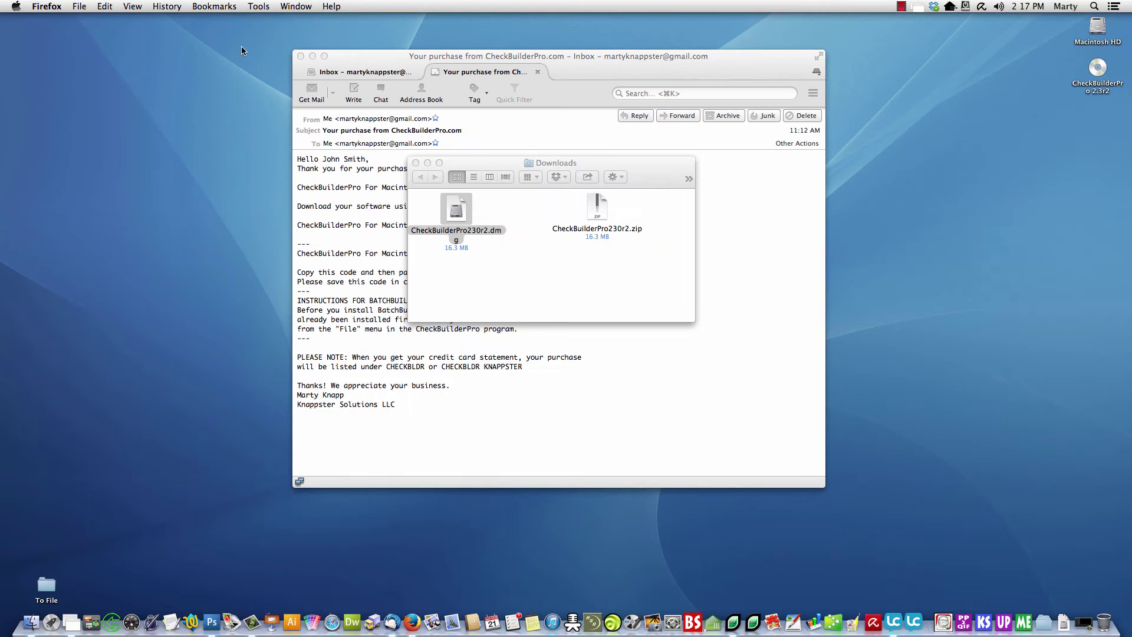
left_click(416, 163)
left_click(313, 55)
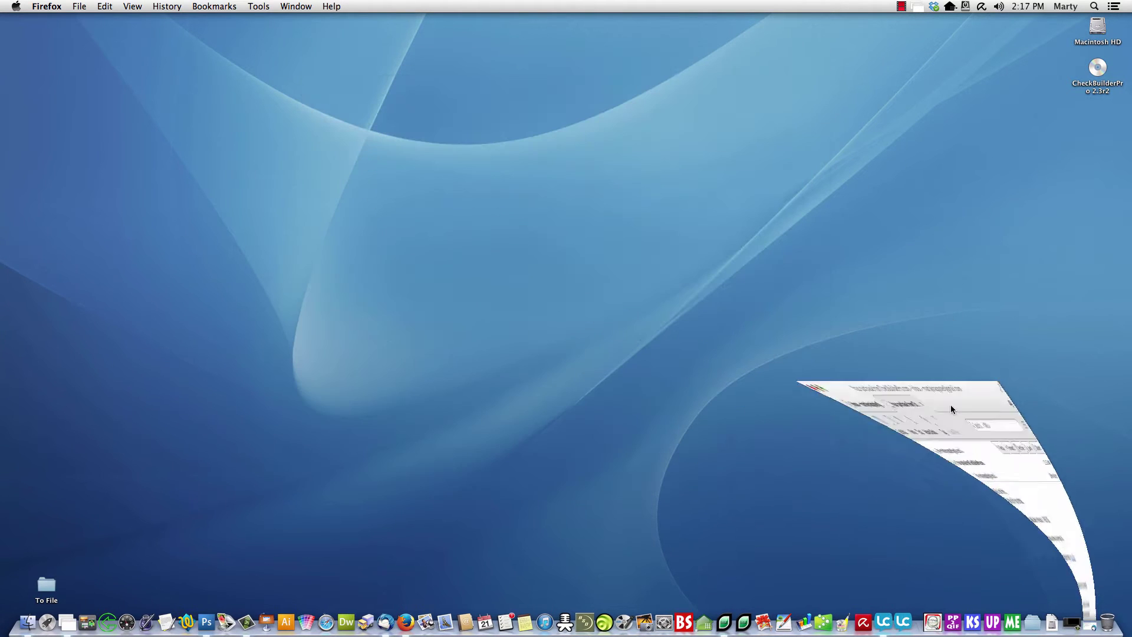
left_click(1047, 616)
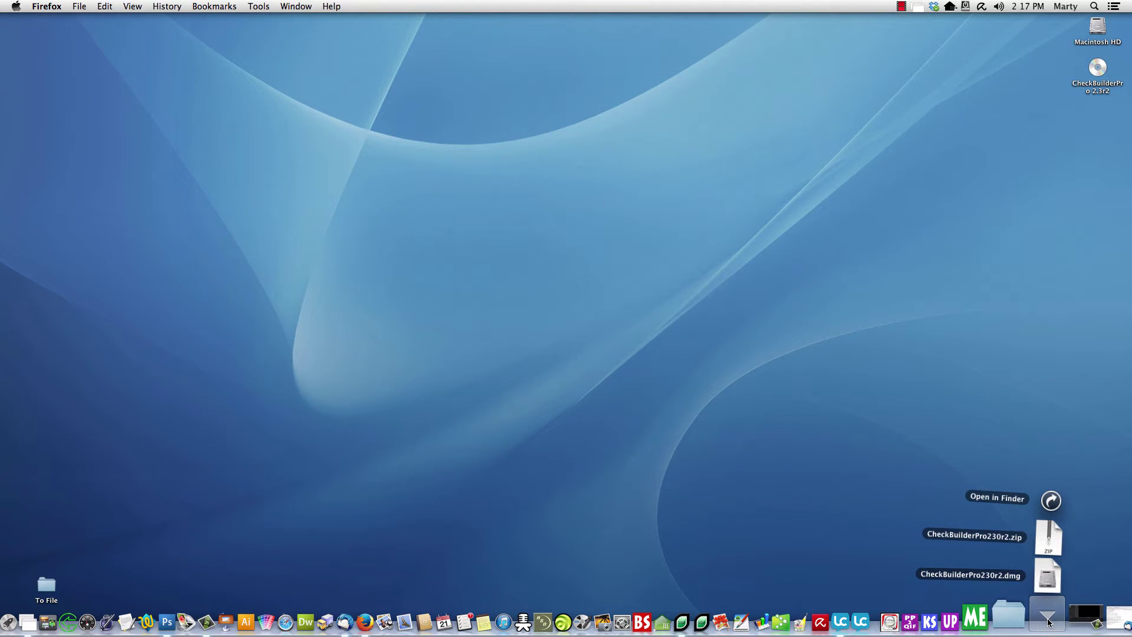
left_click(1062, 501)
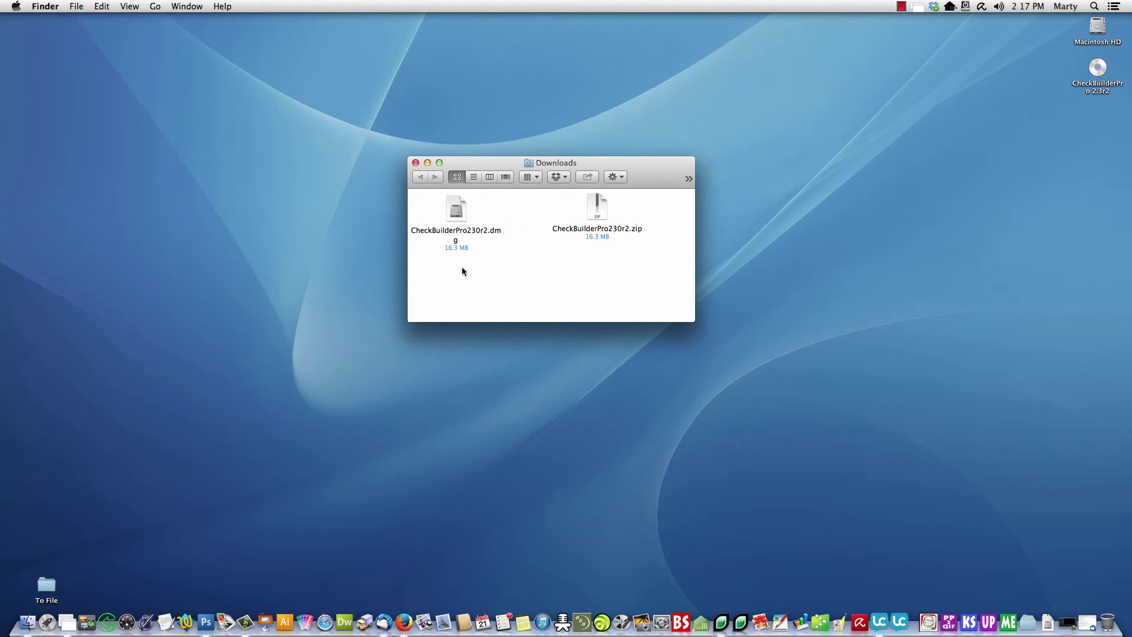
- Mount CheckBuilderPro230r2.dmg and agree to its license agreement
left_click(455, 215)
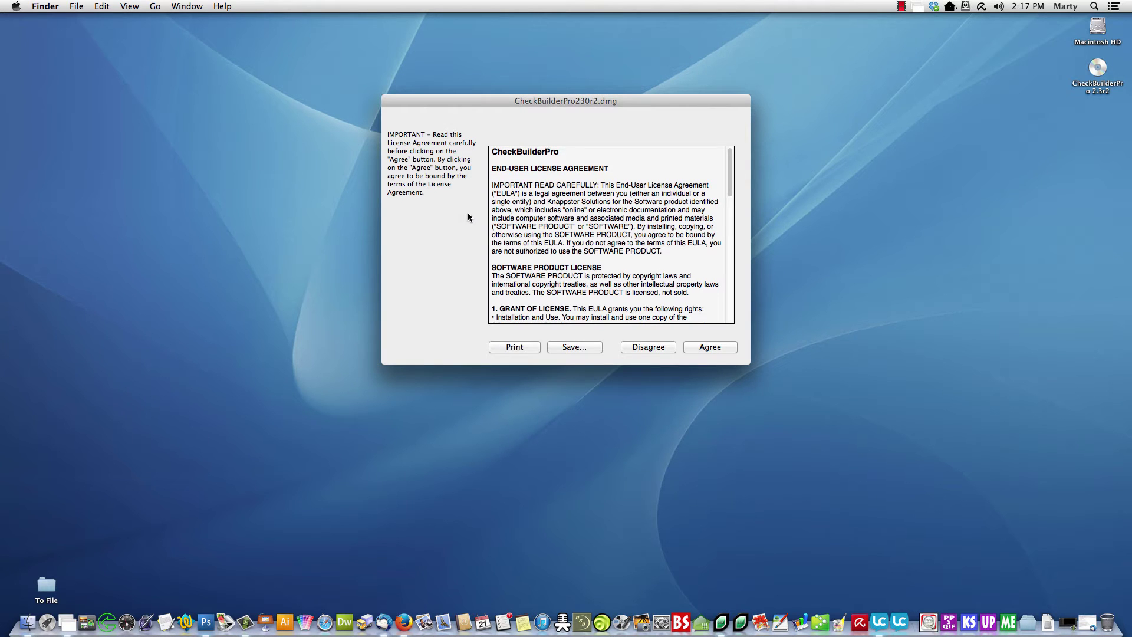
left_click(703, 349)
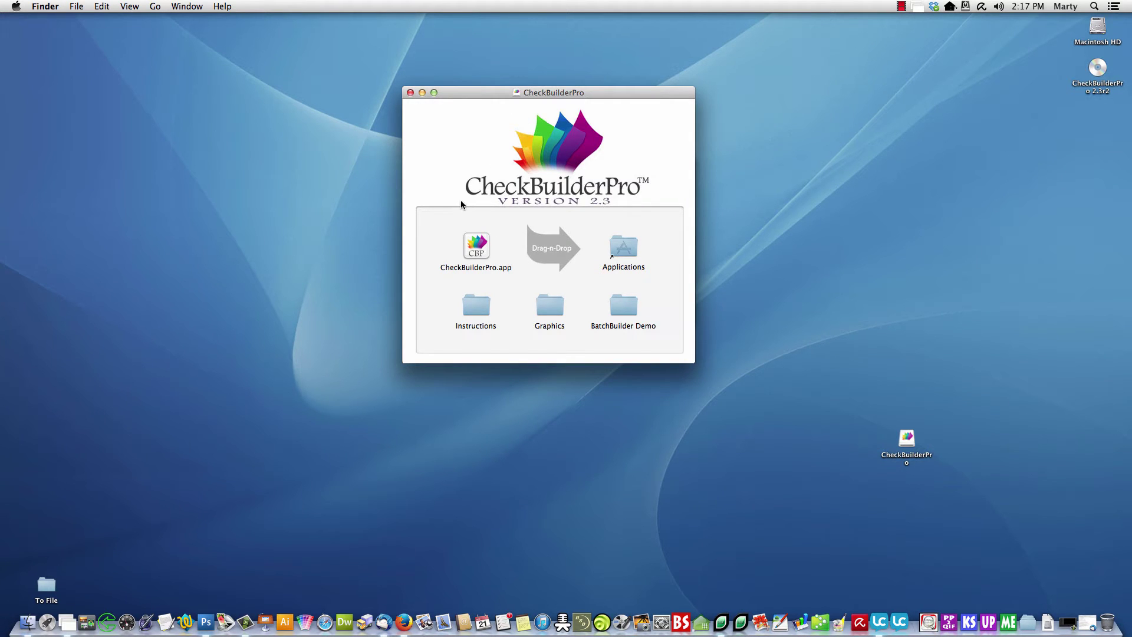
- Copy CheckBuilderPro.app onto the Applications alias and close the installer window
left_click(477, 250)
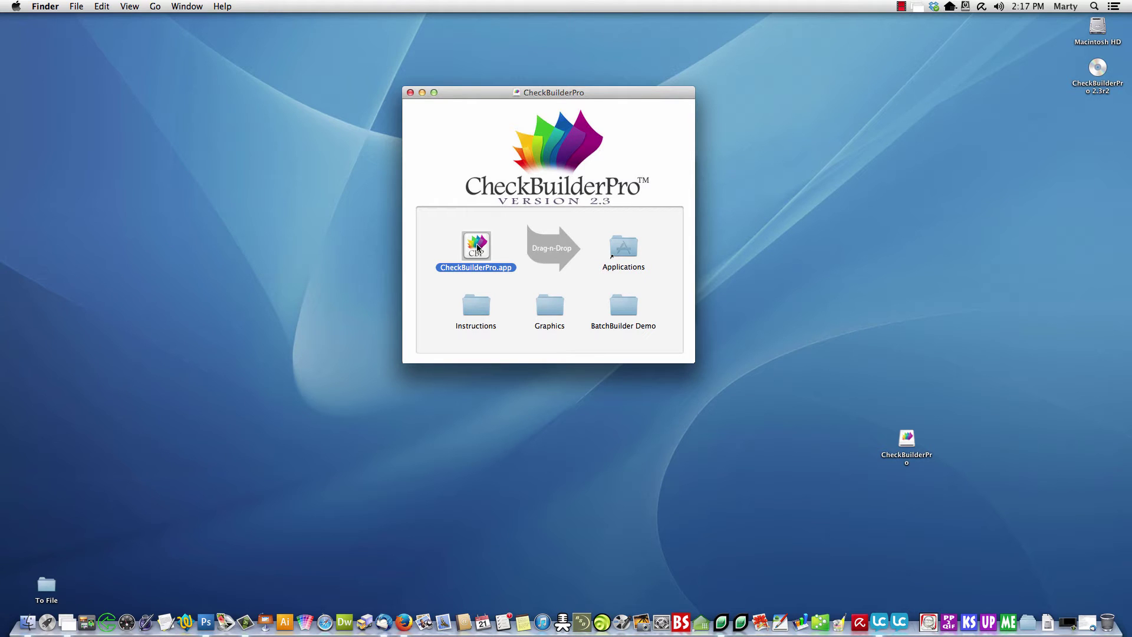
left_click_drag(477, 250, 627, 256)
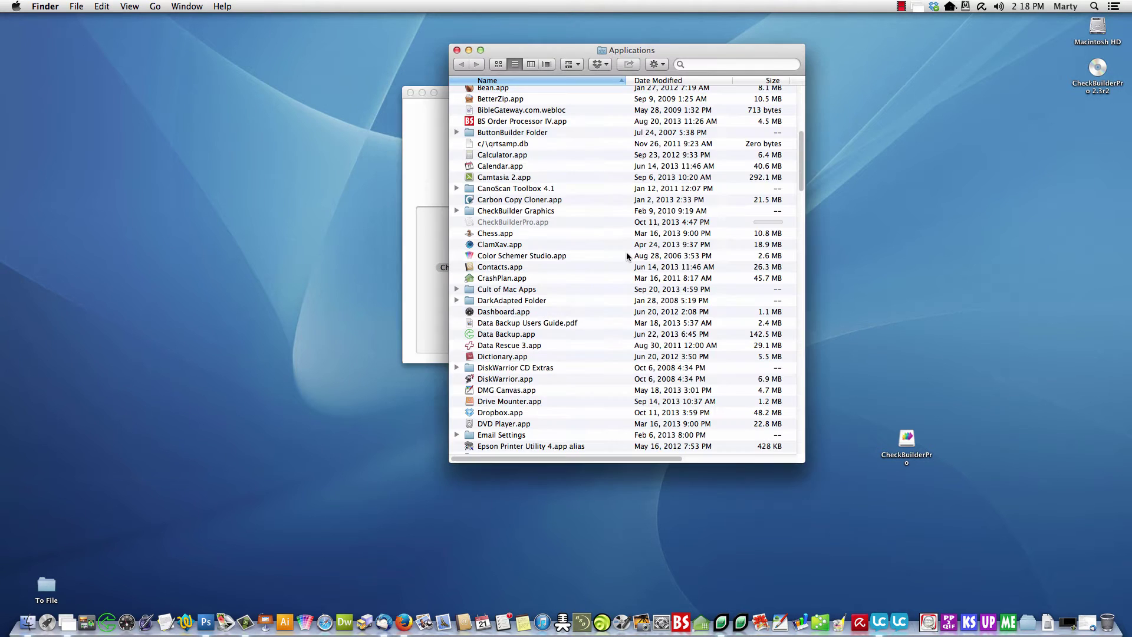
scroll(536, 234, "up", 10)
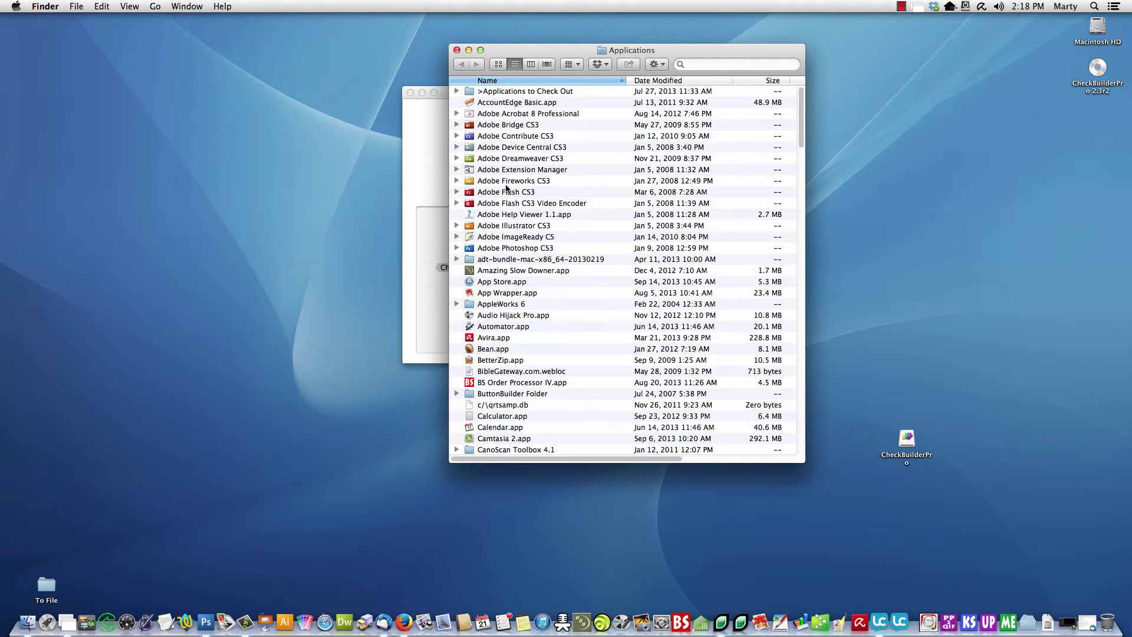
left_click(421, 133)
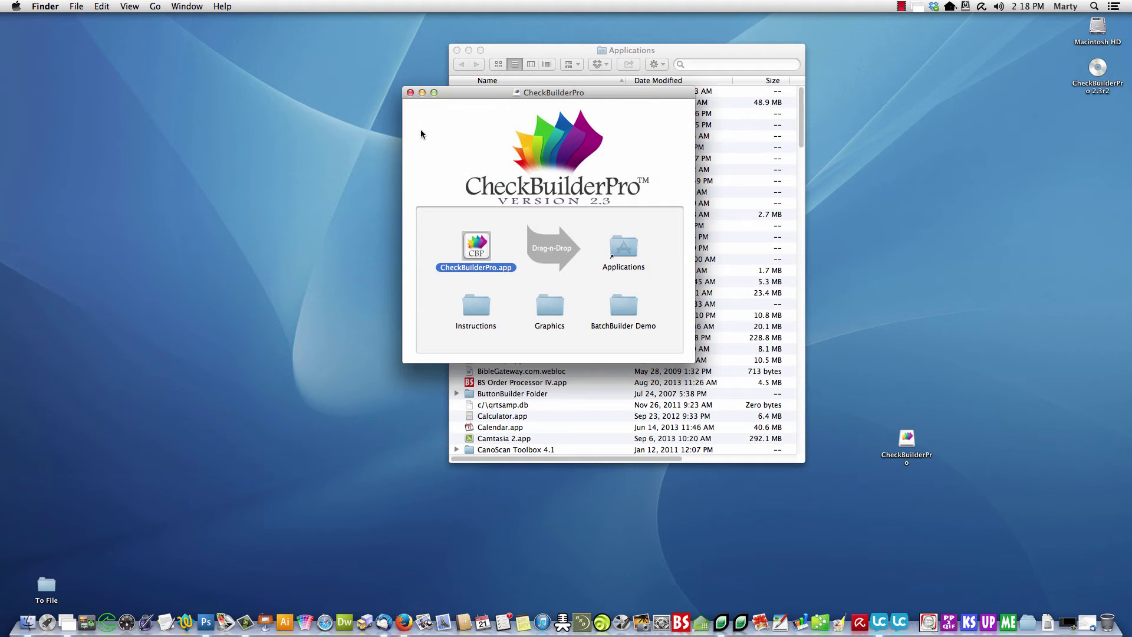
left_click(409, 92)
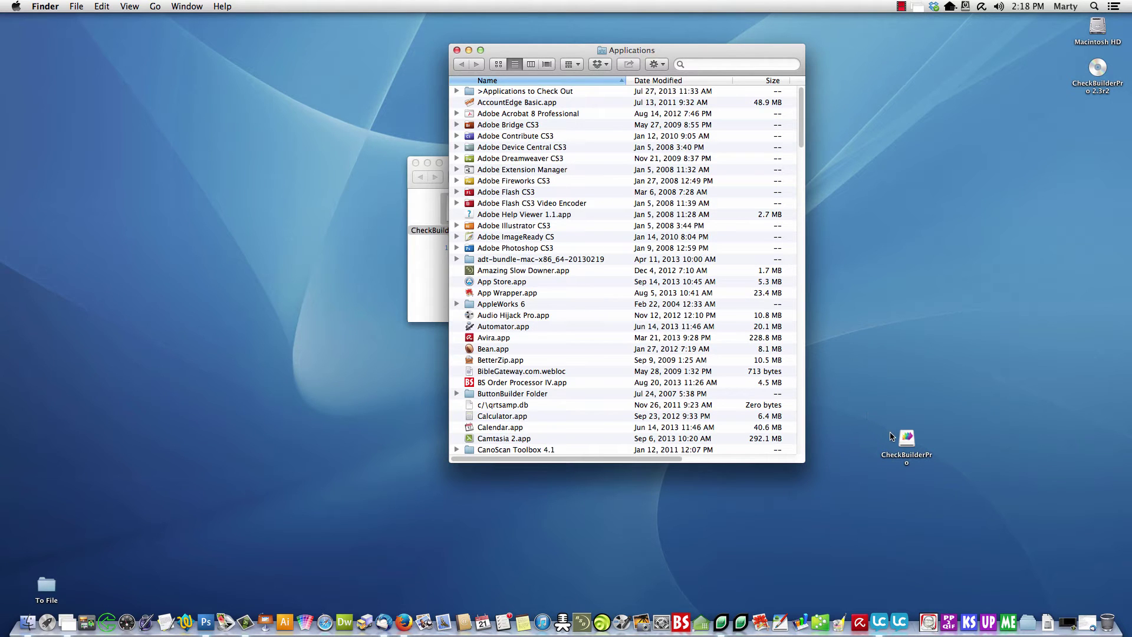
- Close the leftover Downloads window and eject the CheckBuilderPro disk image via the Trash
left_click(426, 163)
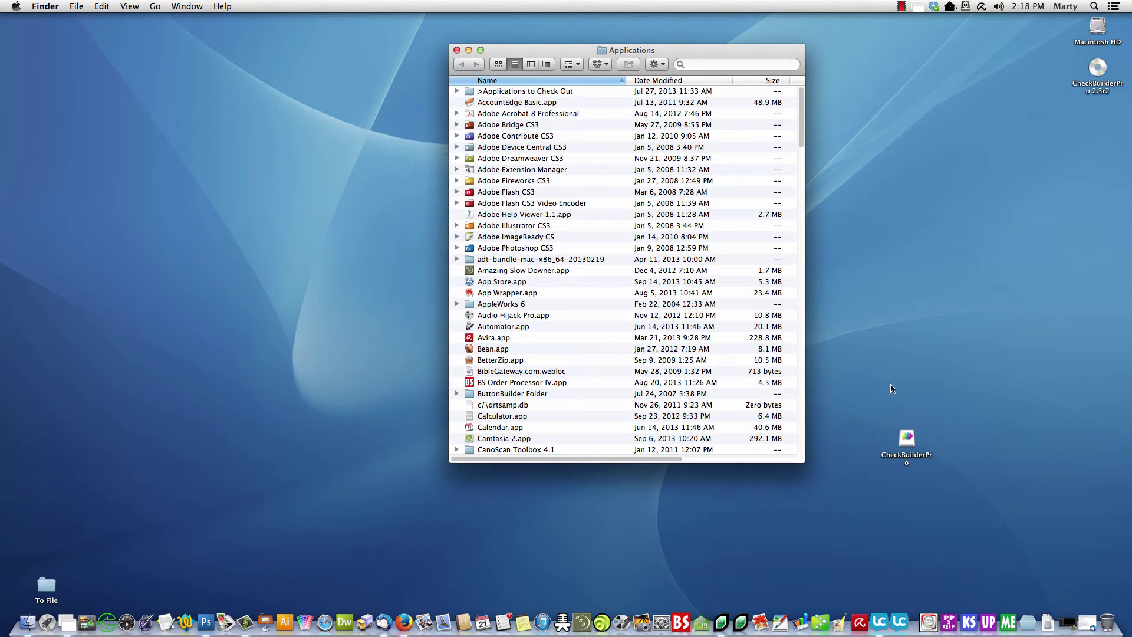
left_click(906, 440)
left_click_drag(907, 440, 1108, 617)
left_click_drag(551, 51, 530, 41)
scroll(532, 309, "down", 2)
scroll(529, 308, "down", 2)
scroll(528, 309, "down", 1)
scroll(528, 308, "down", 2)
scroll(527, 308, "down", 1)
scroll(523, 310, "down", 1)
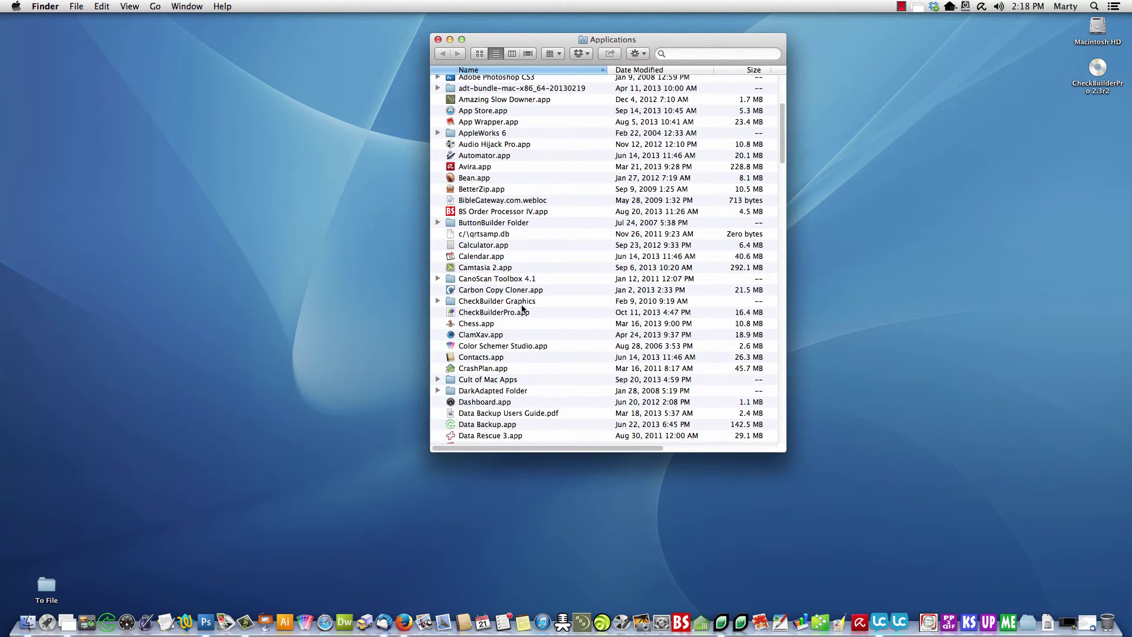
- Launch CheckBuilderPro.app from Applications past the downloaded-app warning and close the Finder window
double_click(450, 313)
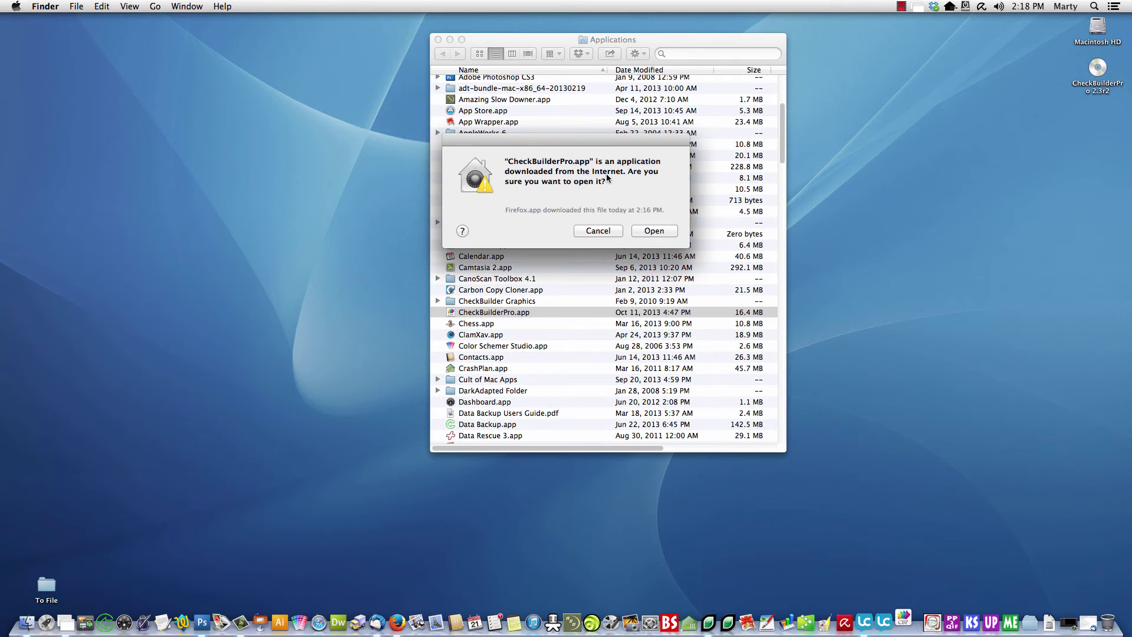
left_click(654, 231)
left_click(438, 40)
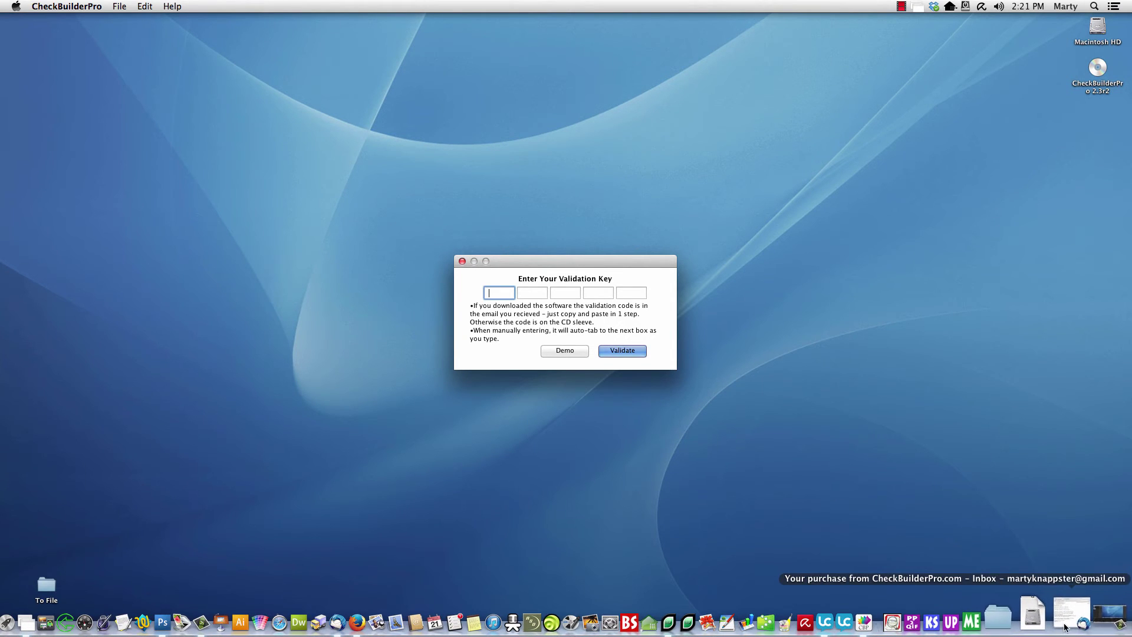
- Copy the serial number from the purchase email and paste it into CheckBuilderPro's validation key fields
left_click(1080, 615)
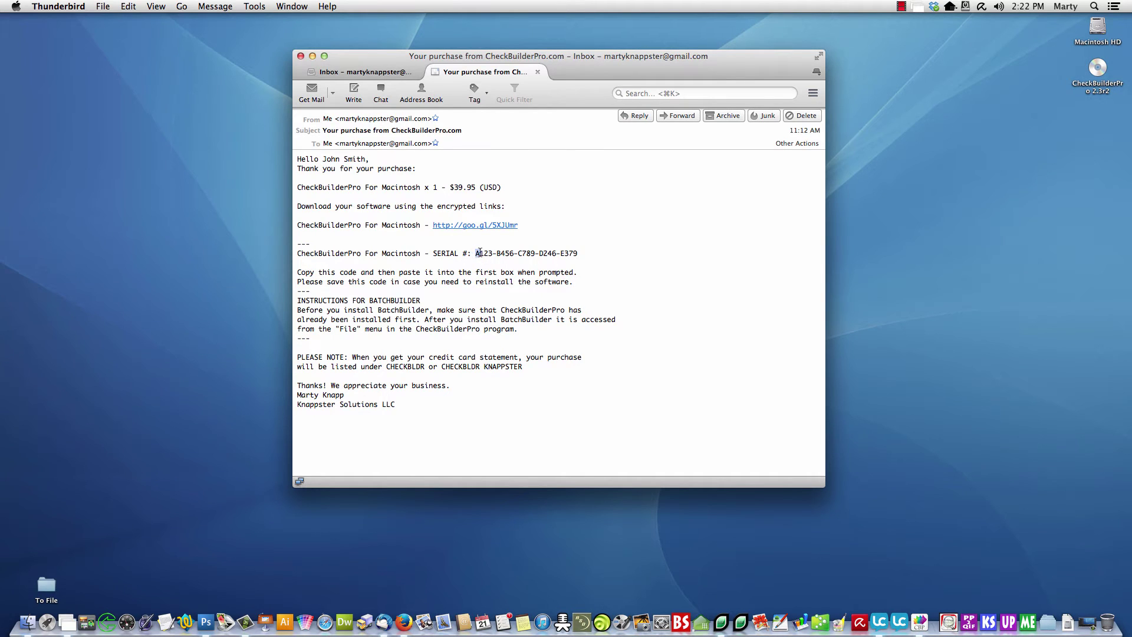
left_click_drag(476, 253, 580, 256)
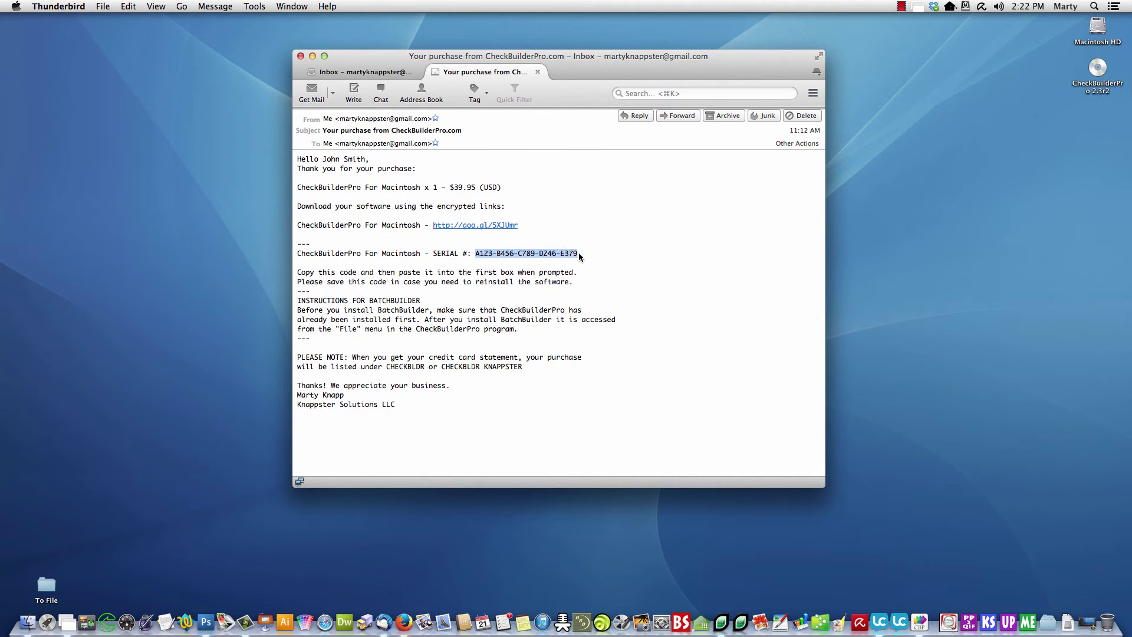
left_click(129, 6)
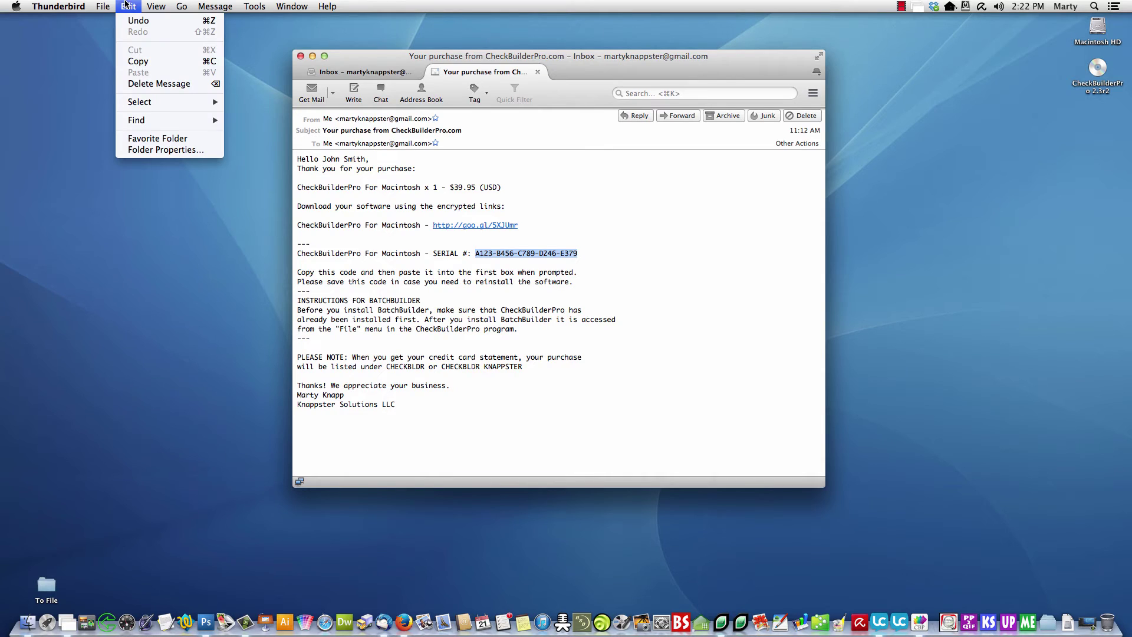
left_click(140, 58)
left_click(140, 6)
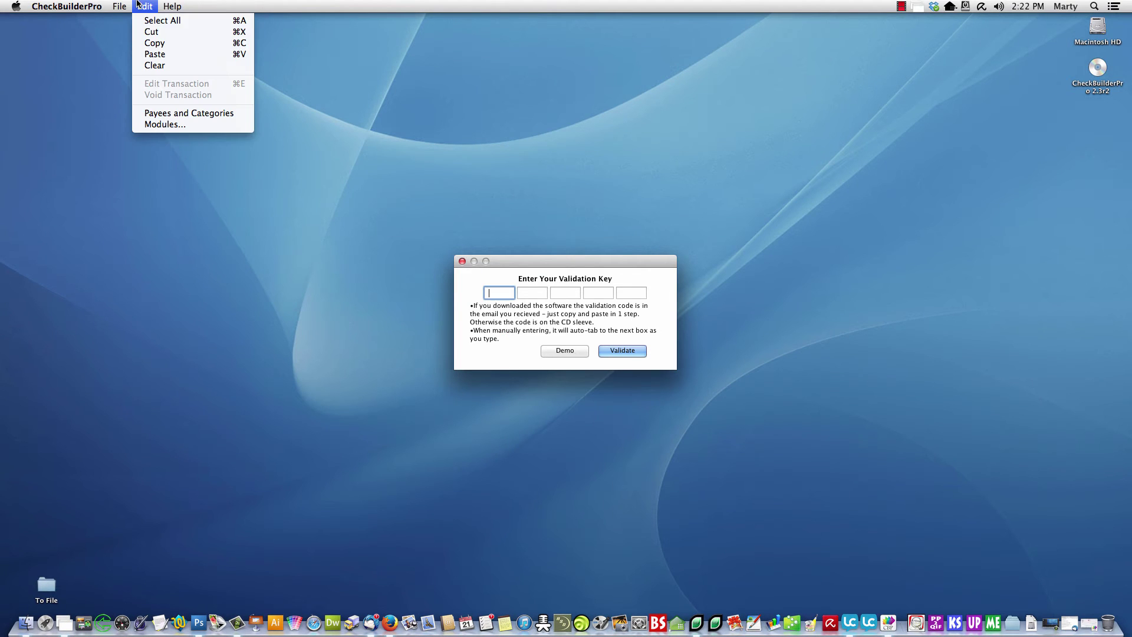
left_click(146, 54)
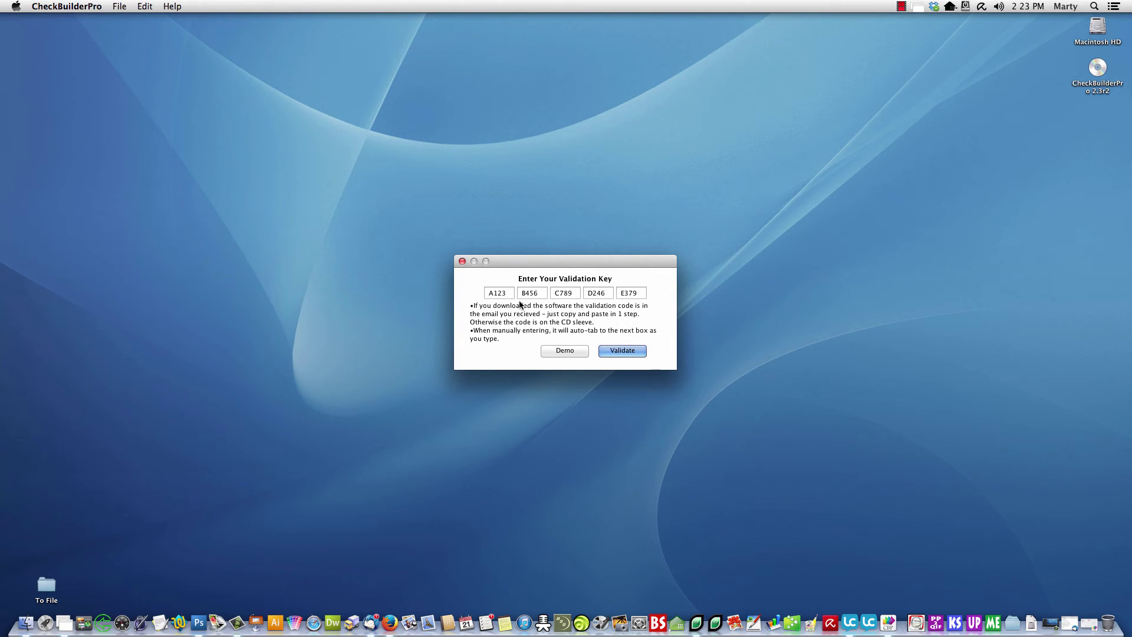
- Submit the validation key with Return
key("Return")
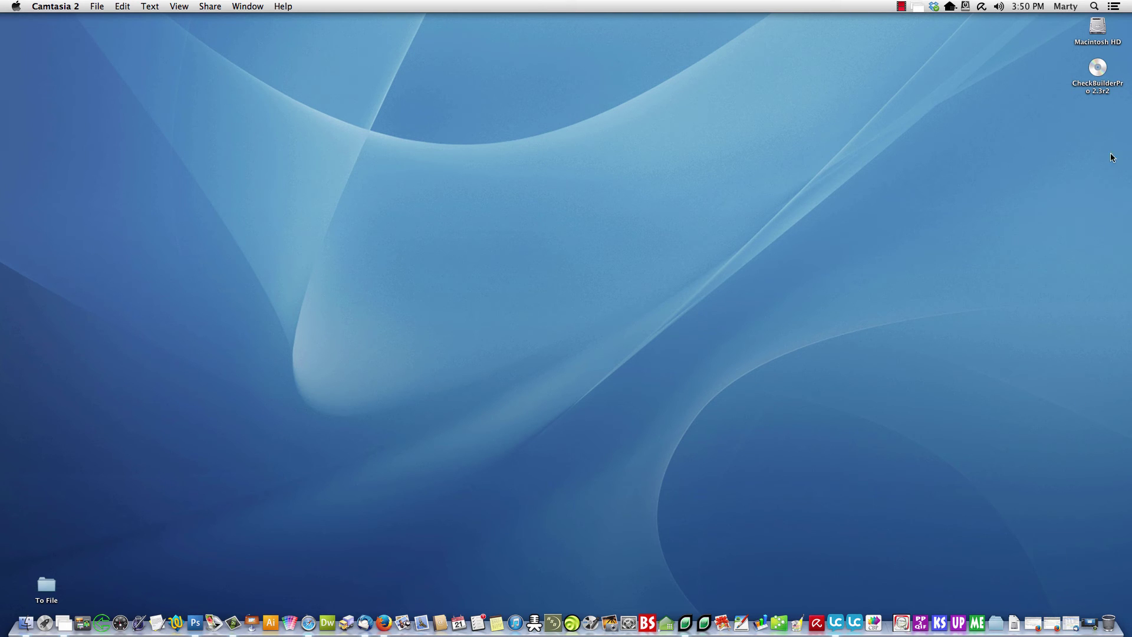
- Reopen the CheckBuilderPro disc, mount CheckBuilderPro230r2.dmg and agree to its license
double_click(1097, 67)
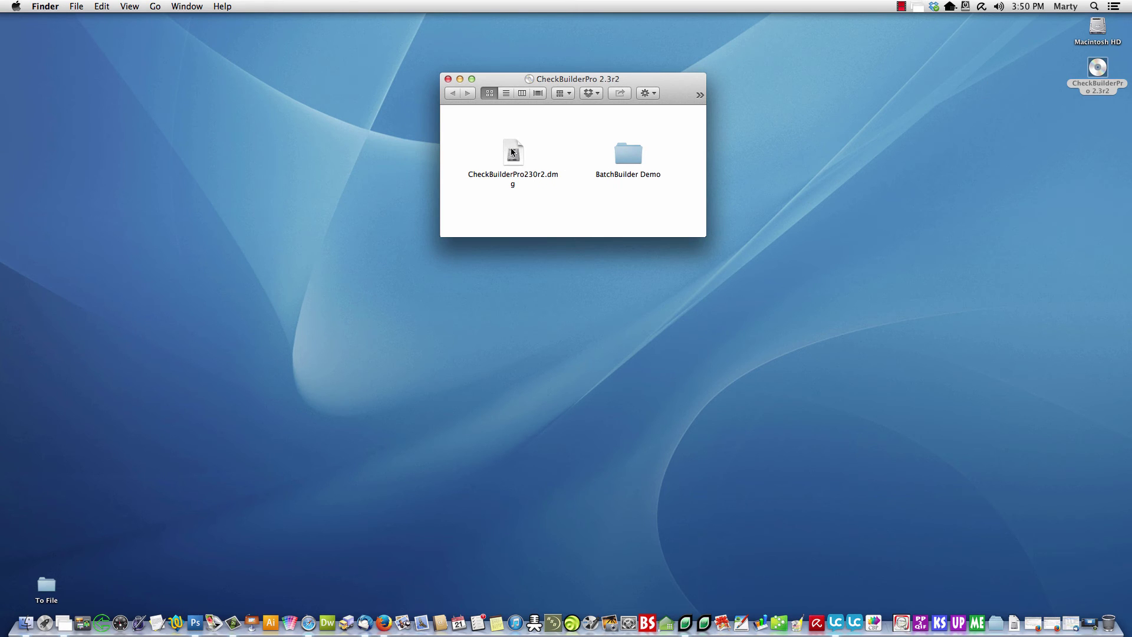
left_click(511, 150)
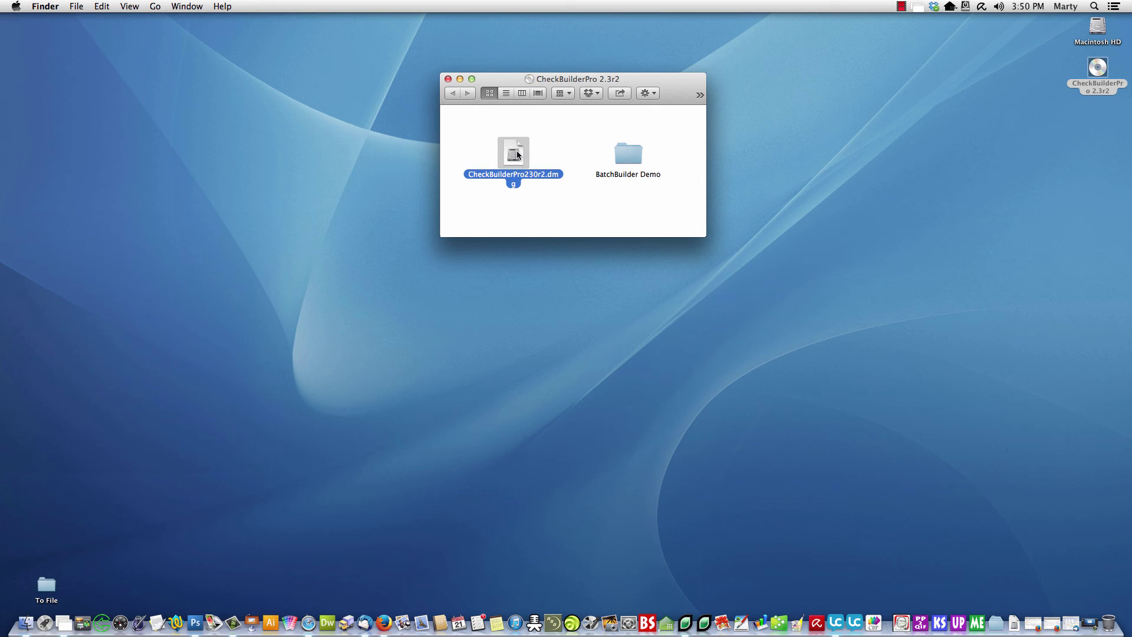
double_click(517, 155)
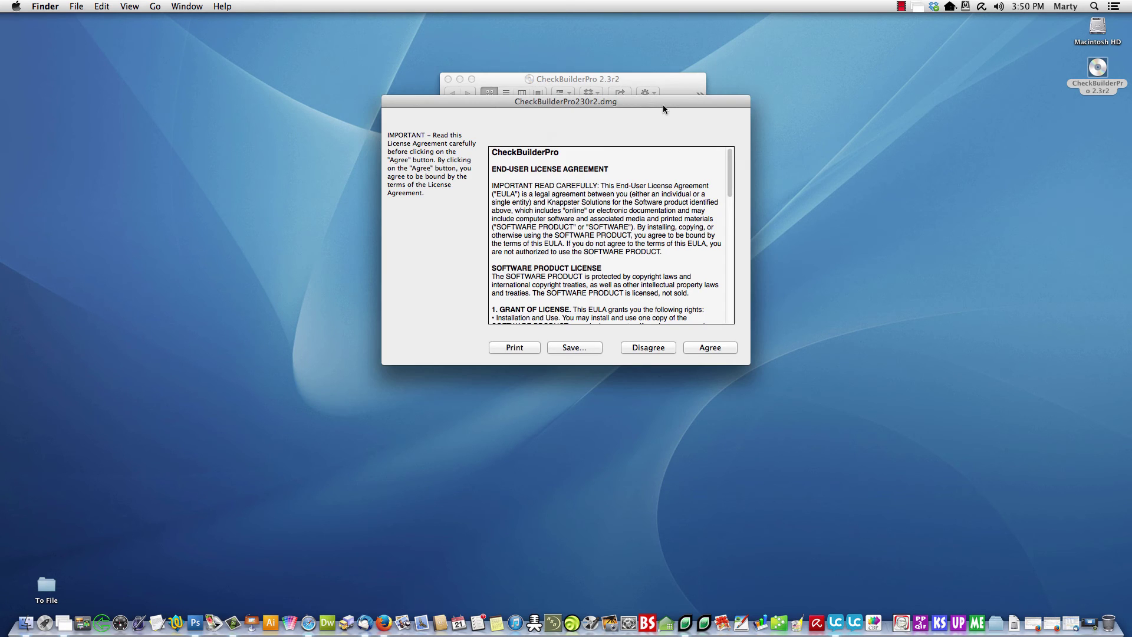
left_click(712, 349)
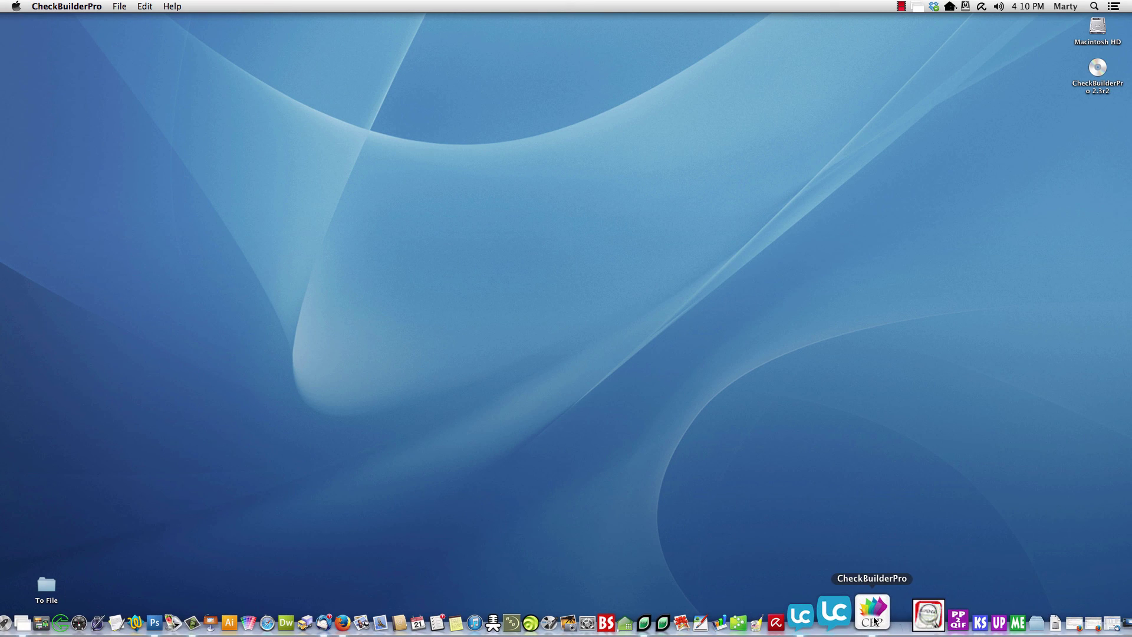
- Set CheckBuilderPro's Dock icon to Keep in Dock from its Options menu
right_click(874, 622)
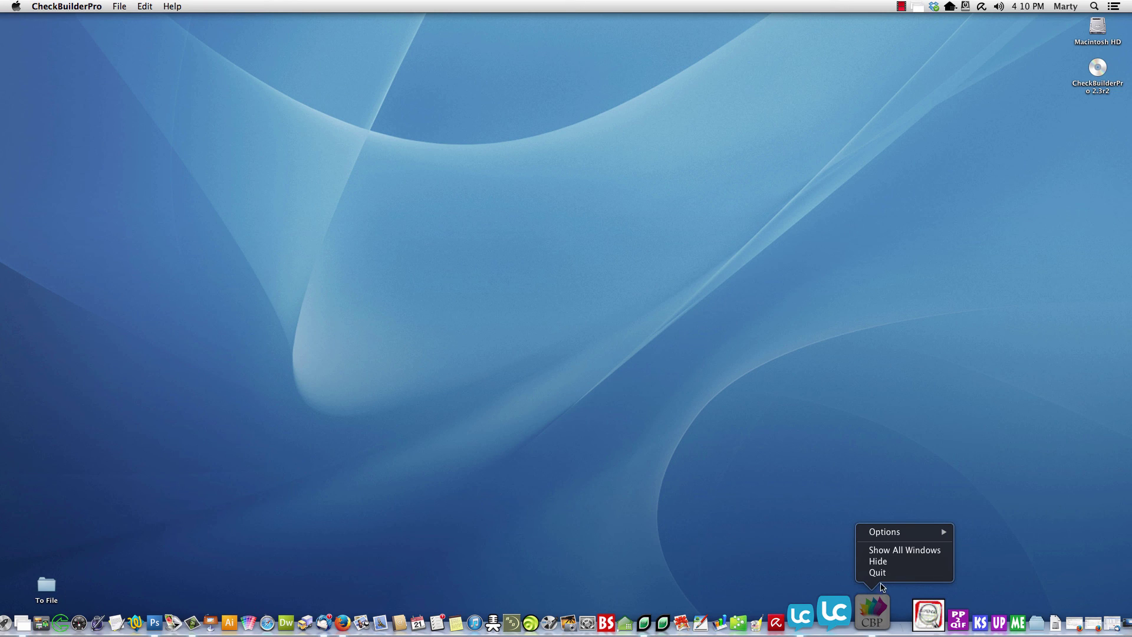
mouse_move(885, 531)
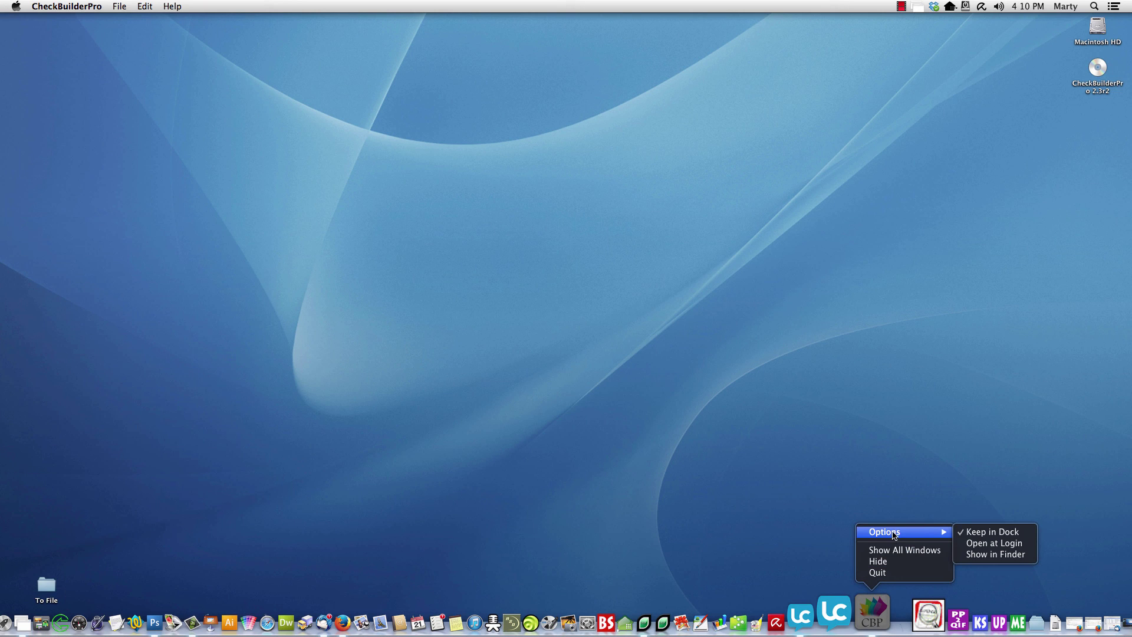
left_click(975, 538)
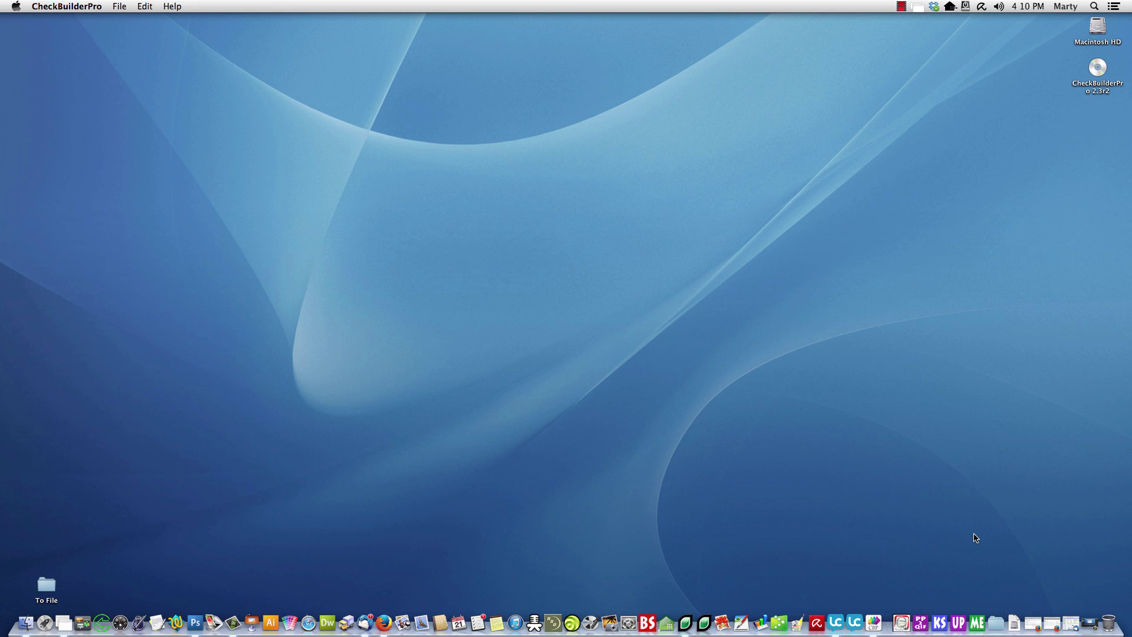